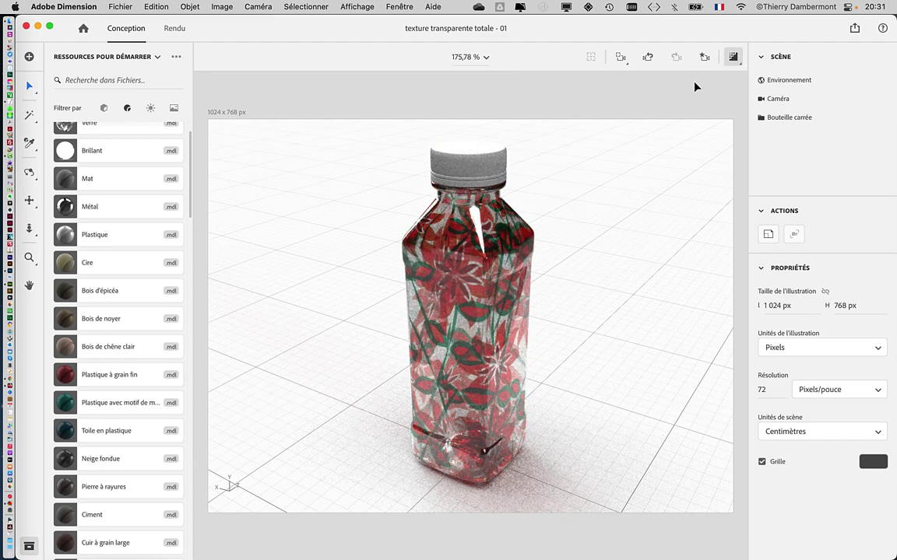
Step: Turn off the render preview and create a new document without saving the bottle scene
{"action": "left_click", "coordinate": [735, 57]}
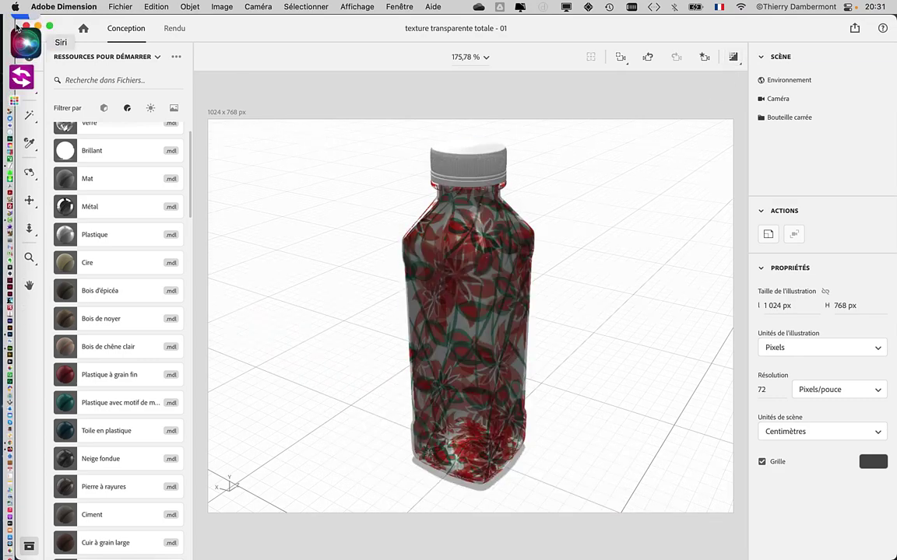
{"action": "left_click", "coordinate": [120, 6]}
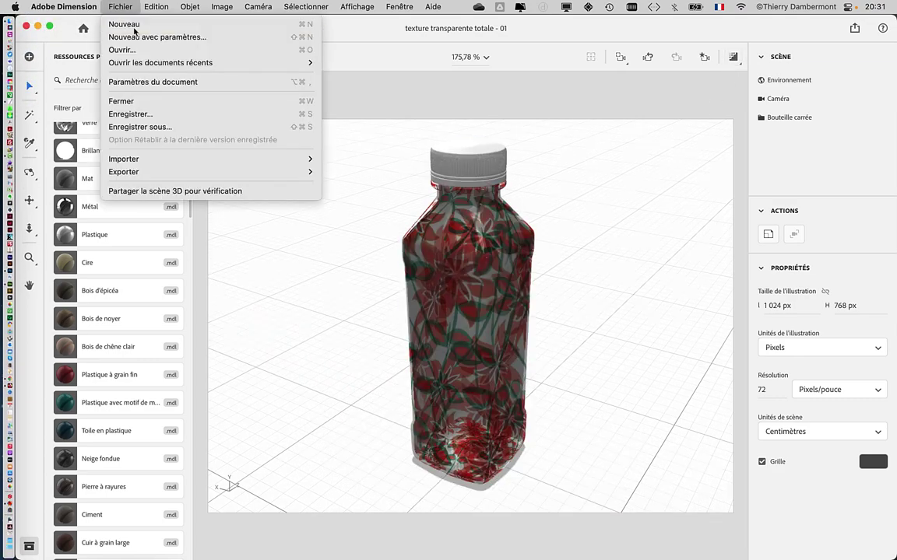
{"action": "left_click", "coordinate": [136, 21]}
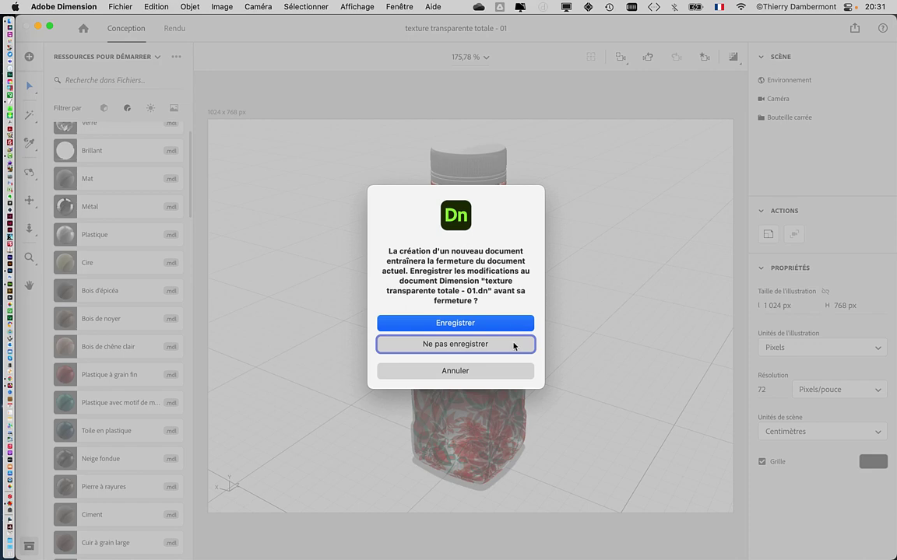
{"action": "left_click", "coordinate": [516, 344]}
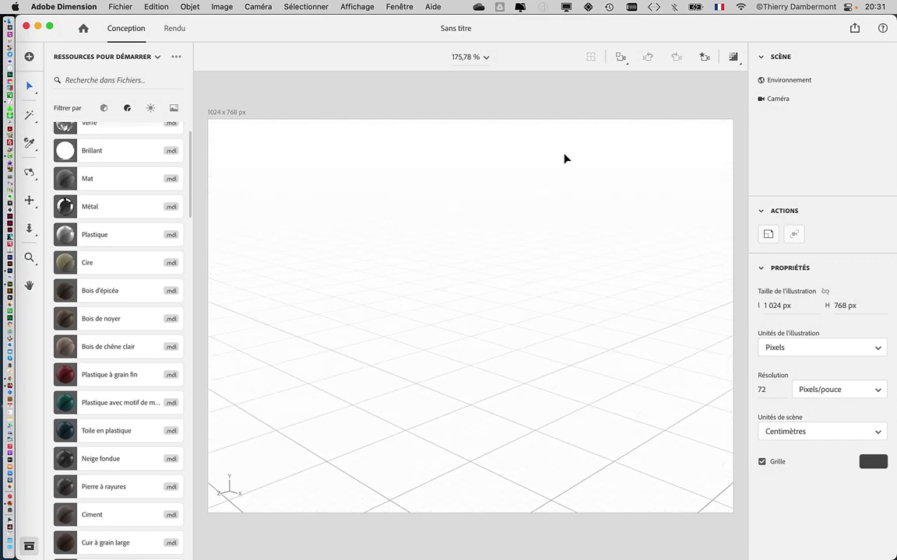
Step: Add the Bouteille carrée model from the 3D models assets and frame it
{"action": "left_click", "coordinate": [103, 108]}
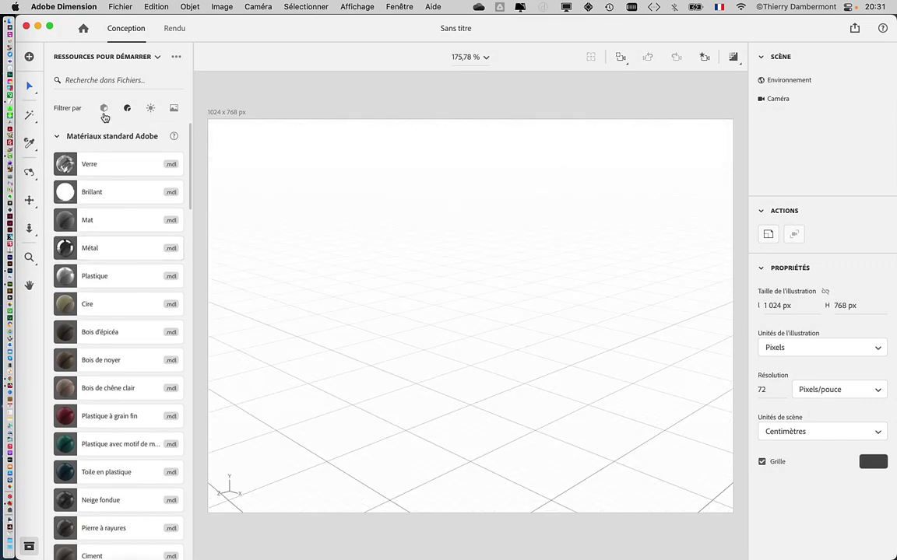
{"action": "scroll", "coordinate": [71, 339], "scroll_direction": "down", "scroll_amount": 2}
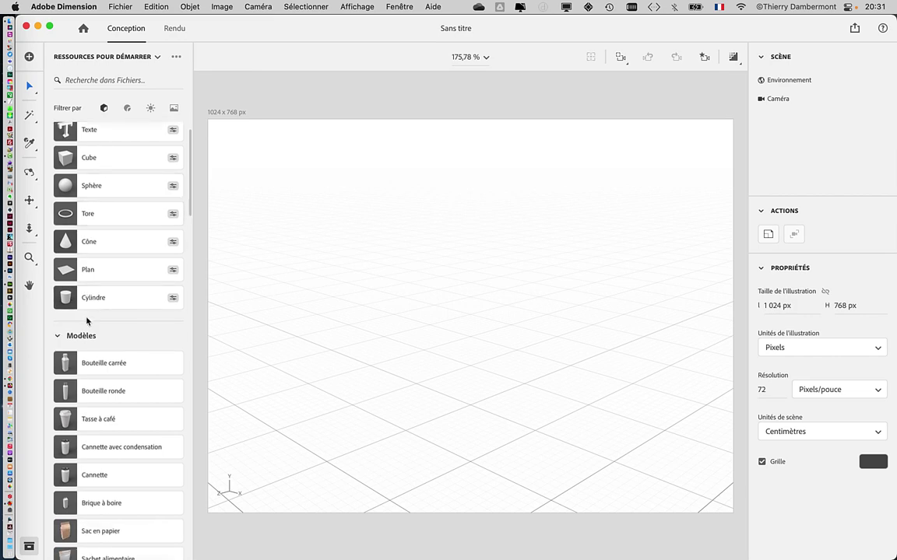
{"action": "scroll", "coordinate": [99, 381], "scroll_direction": "down", "scroll_amount": 3}
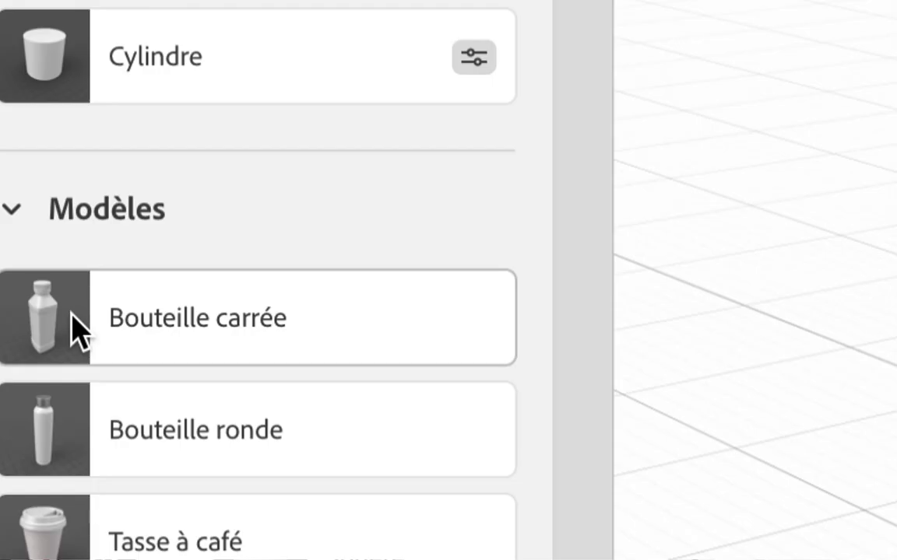
{"action": "left_click", "coordinate": [74, 327]}
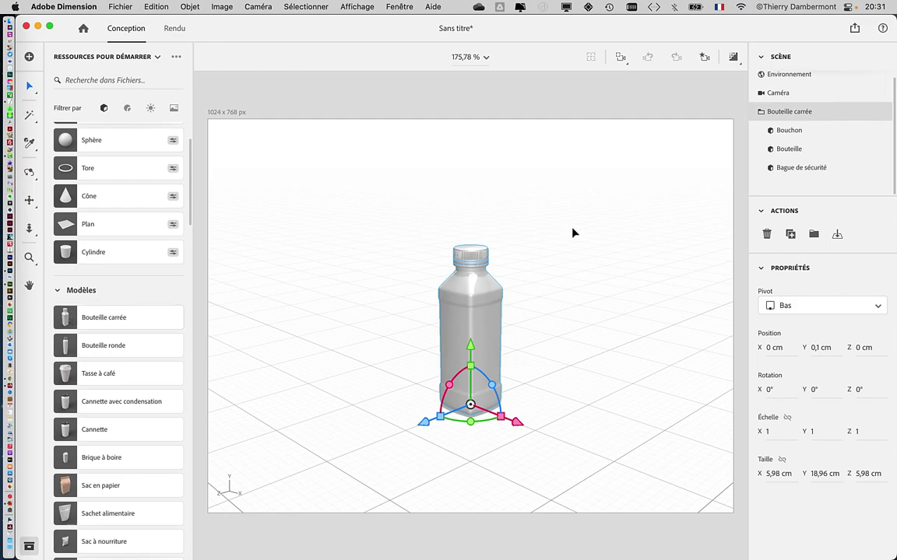
{"action": "key", "text": "f"}
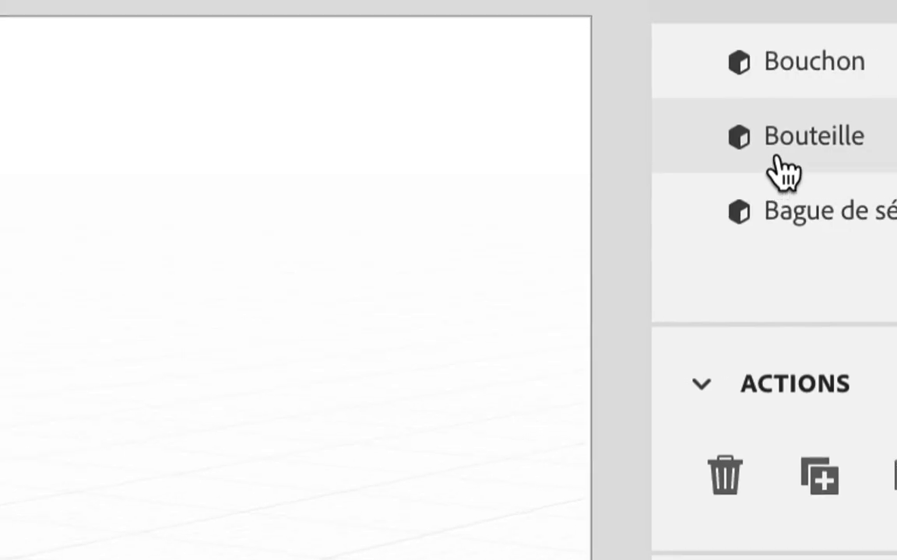
Step: Switch the Bouteille part's Couleur de base to Image and browse for an image file
{"action": "left_click", "coordinate": [775, 163]}
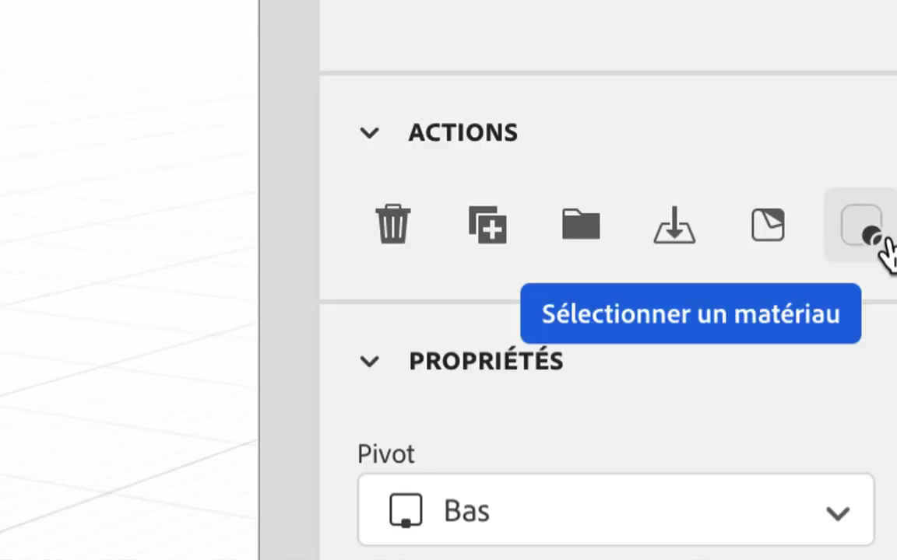
{"action": "left_click", "coordinate": [886, 235]}
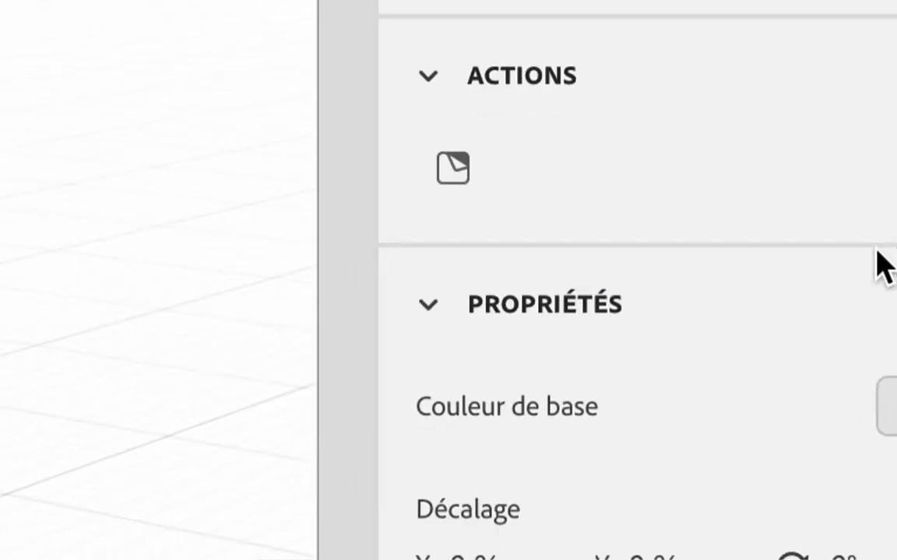
{"action": "left_click", "coordinate": [876, 294]}
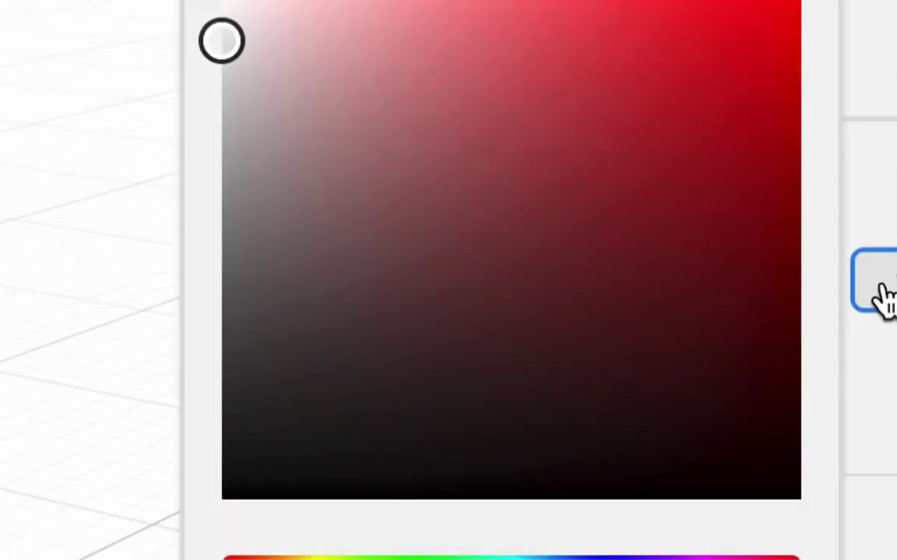
{"action": "left_click", "coordinate": [794, 204]}
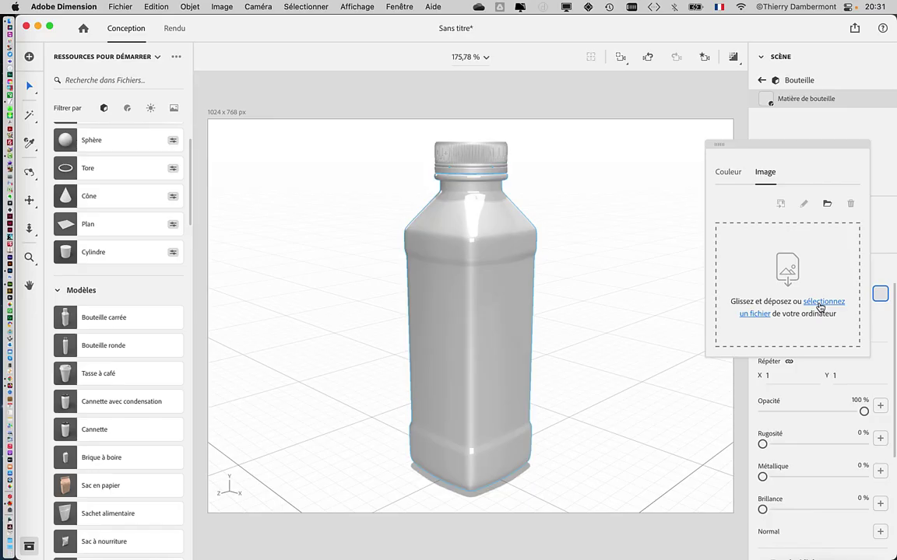
{"action": "left_click", "coordinate": [820, 308]}
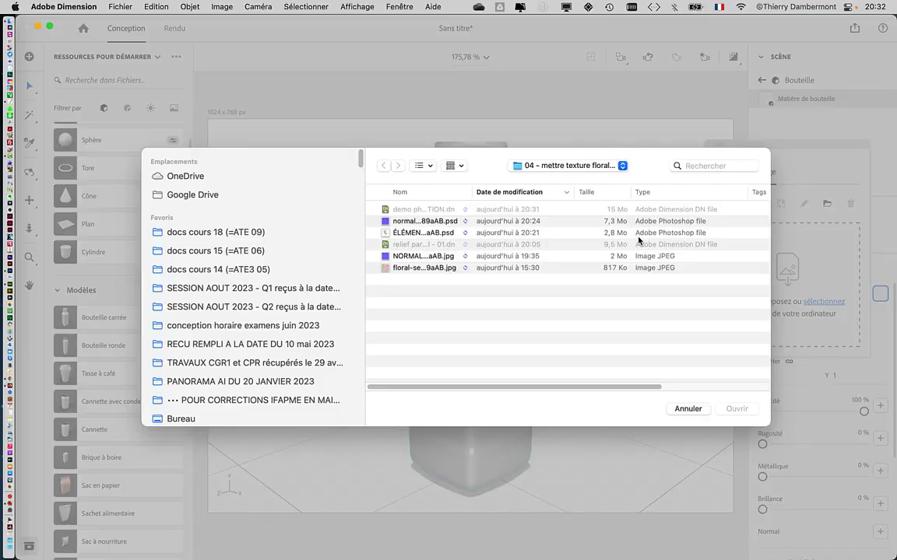
{"action": "left_click", "coordinate": [539, 165]}
{"action": "left_click", "coordinate": [539, 178]}
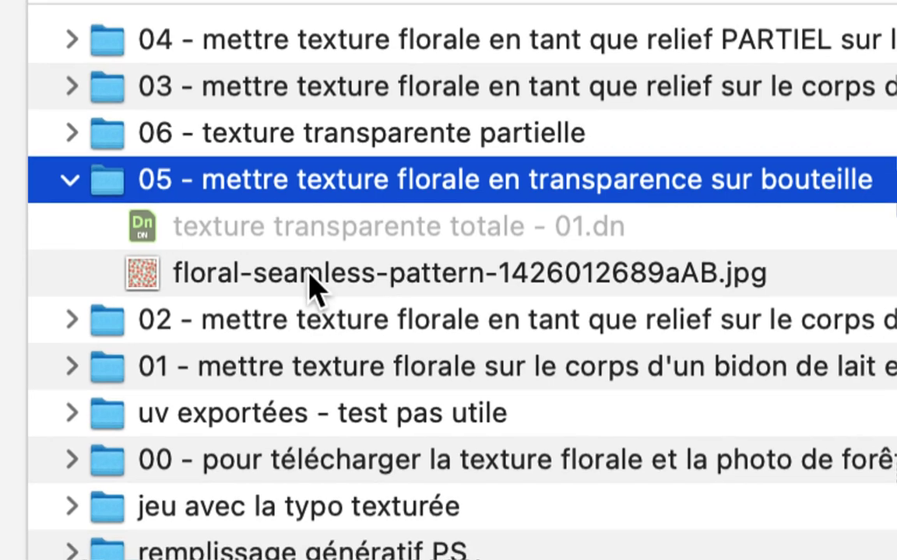
{"action": "left_click", "coordinate": [307, 274]}
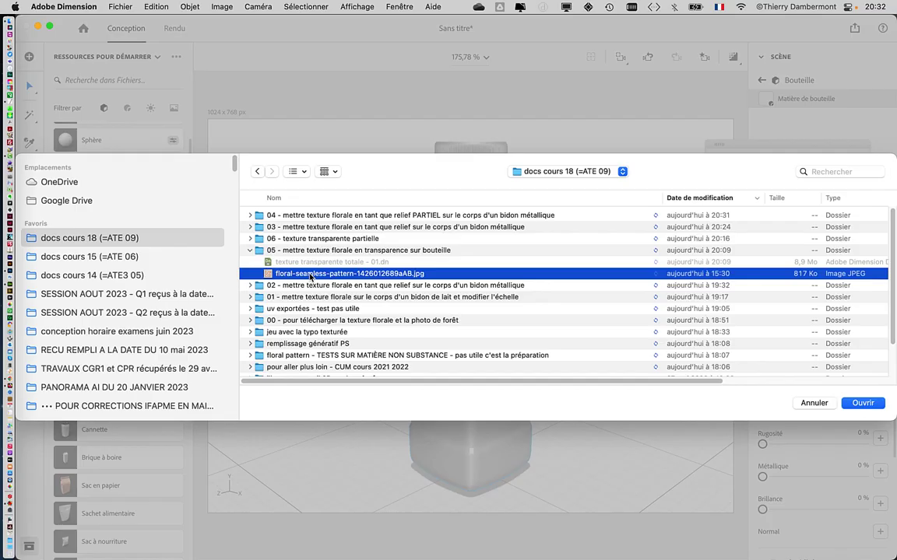
Step: Load the floral image, close the Image popup and orbit to a three-quarter view
{"action": "key", "text": "Return"}
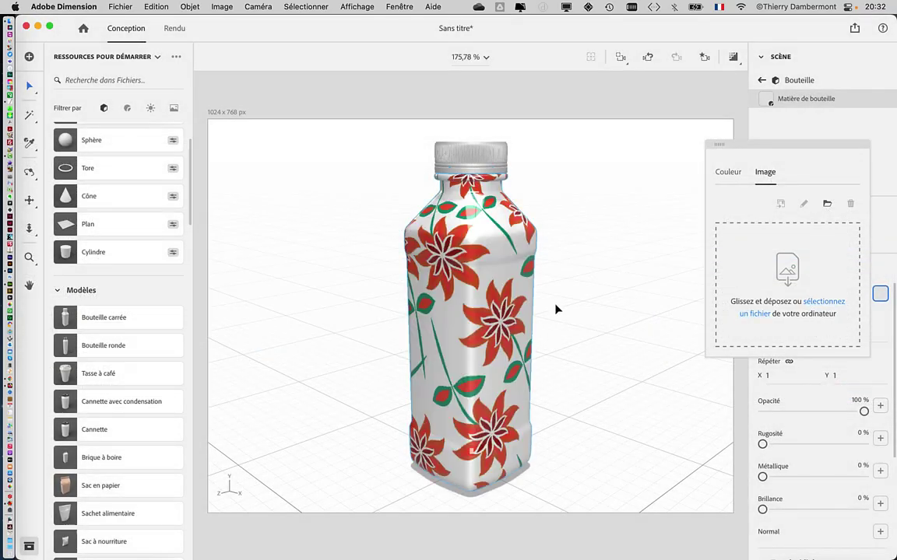
{"action": "mouse_move", "coordinate": [556, 302]}
{"action": "left_mouse_down"}
{"action": "mouse_move", "coordinate": [387, 341]}
{"action": "mouse_move", "coordinate": [301, 292]}
{"action": "left_mouse_up"}
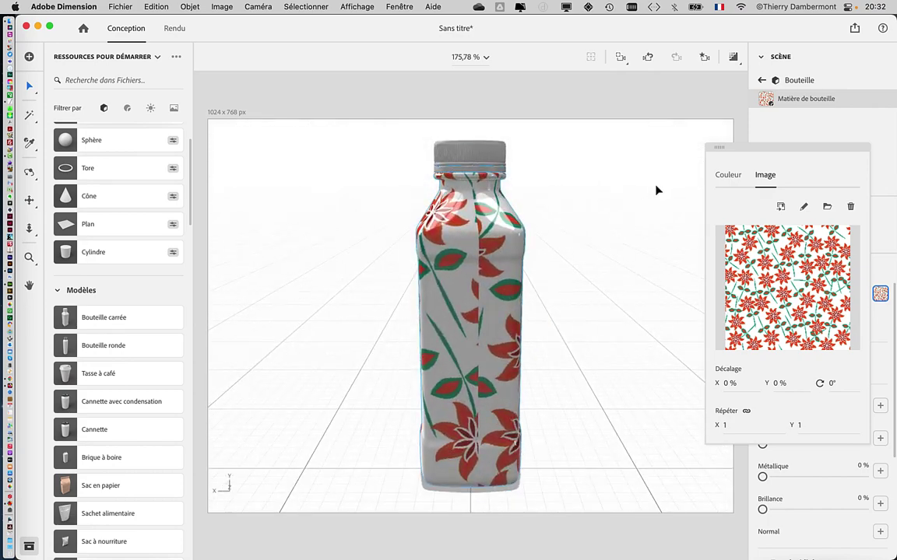
{"action": "left_click", "coordinate": [657, 206]}
{"action": "left_click_drag", "start_coordinate": [606, 249], "coordinate": [797, 200]}
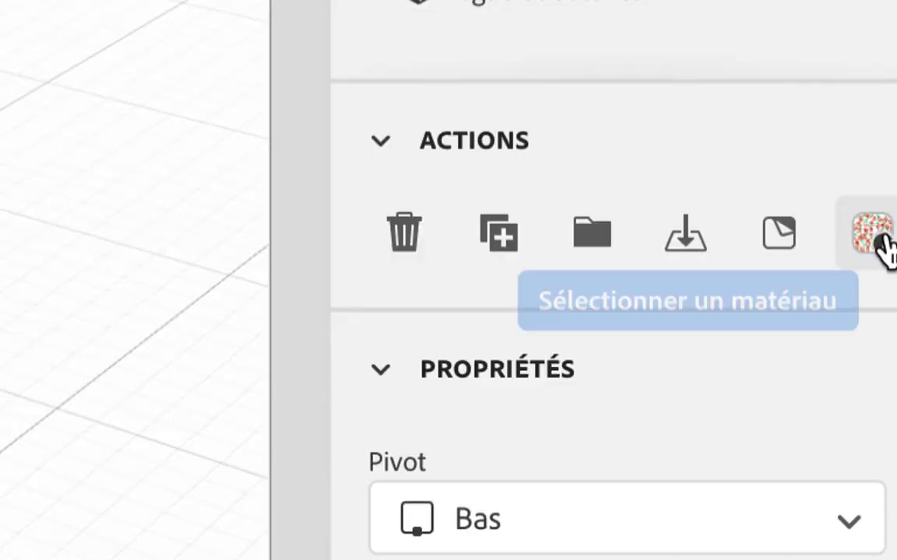
Step: Bring up the Translucidité section of the bottle's material properties
{"action": "left_click", "coordinate": [885, 235]}
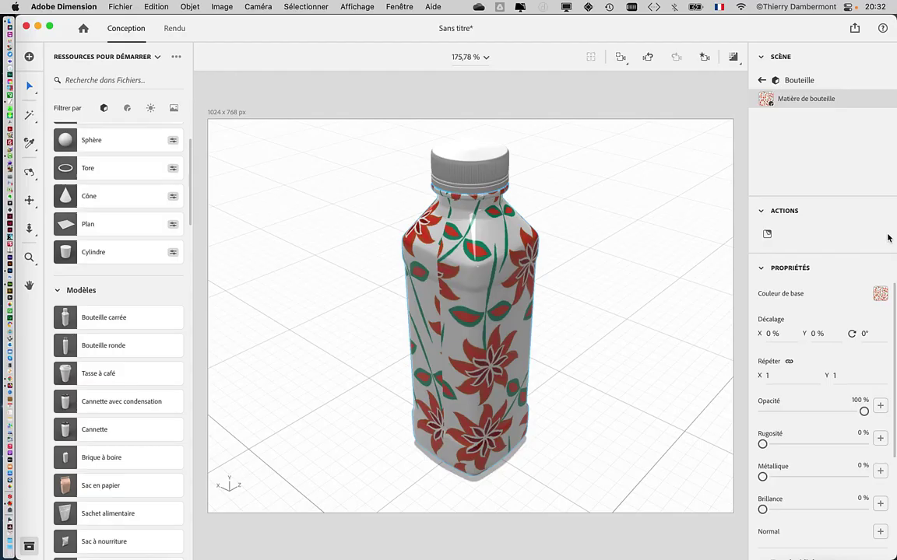
{"action": "scroll", "coordinate": [854, 343], "scroll_direction": "down", "scroll_amount": 2}
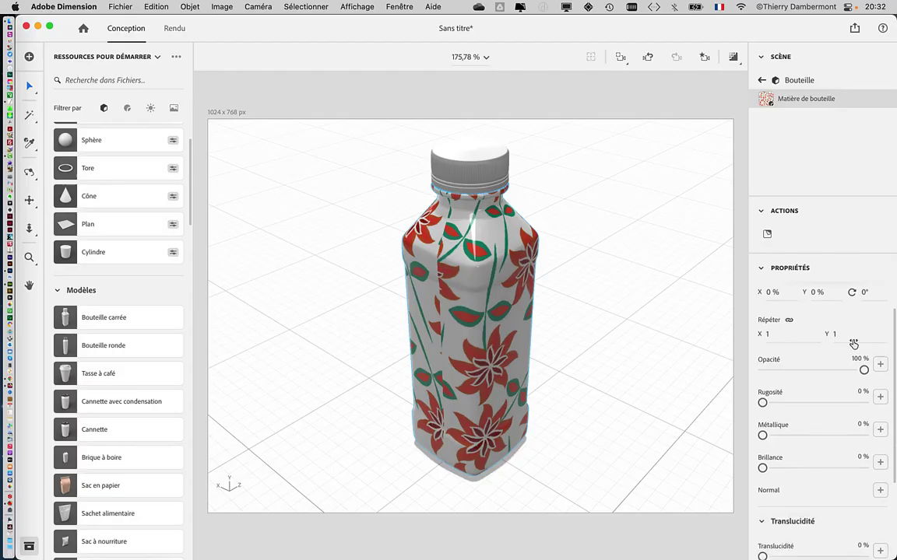
{"action": "scroll", "coordinate": [852, 342], "scroll_direction": "down", "scroll_amount": 3}
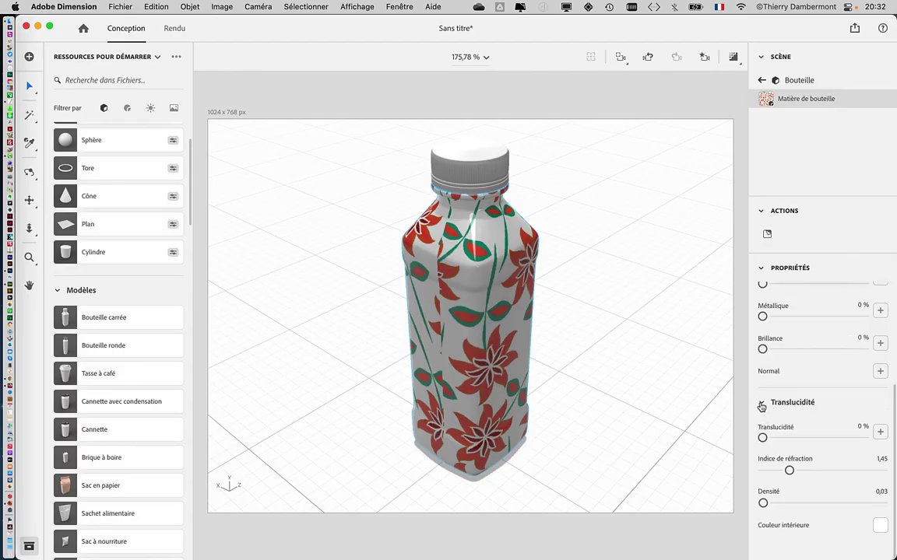
{"action": "left_click", "coordinate": [762, 349]}
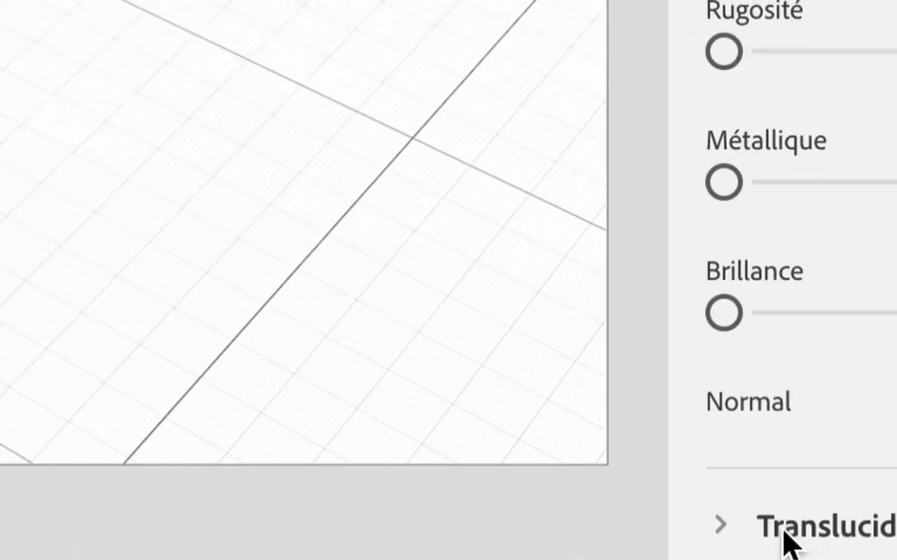
{"action": "left_click", "coordinate": [657, 490]}
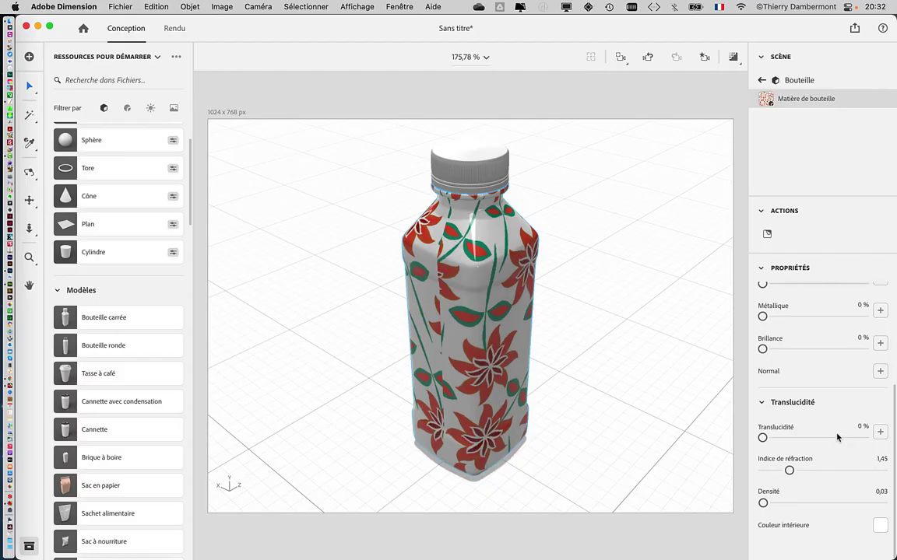
Step: Set Translucidité to 100 %, Indice de réfraction to 1,85 and Densité to 0
{"action": "left_click", "coordinate": [838, 438]}
{"action": "left_click_drag", "start_coordinate": [837, 439], "coordinate": [873, 439]}
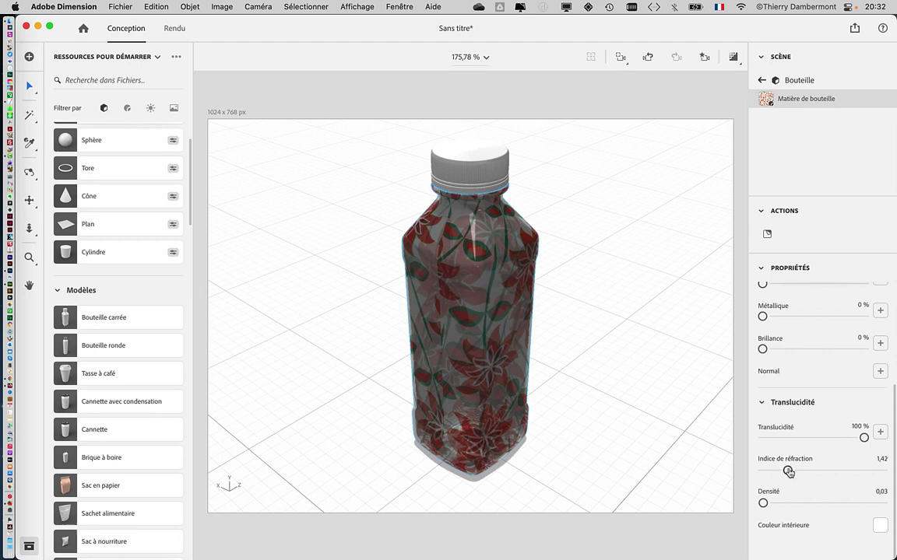
{"action": "left_click_drag", "start_coordinate": [788, 472], "coordinate": [848, 473]}
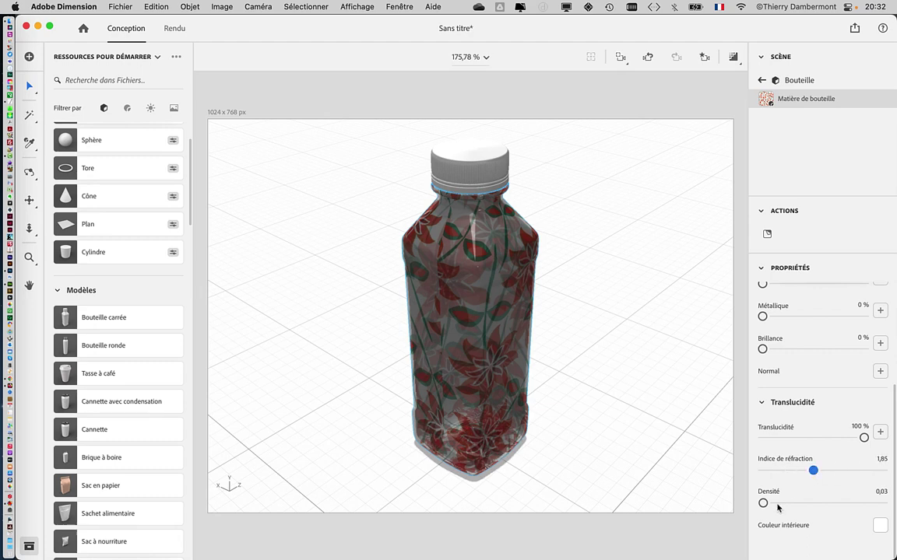
{"action": "mouse_move", "coordinate": [781, 504]}
{"action": "left_mouse_down"}
{"action": "mouse_move", "coordinate": [806, 504]}
{"action": "mouse_move", "coordinate": [669, 506]}
{"action": "left_mouse_up"}
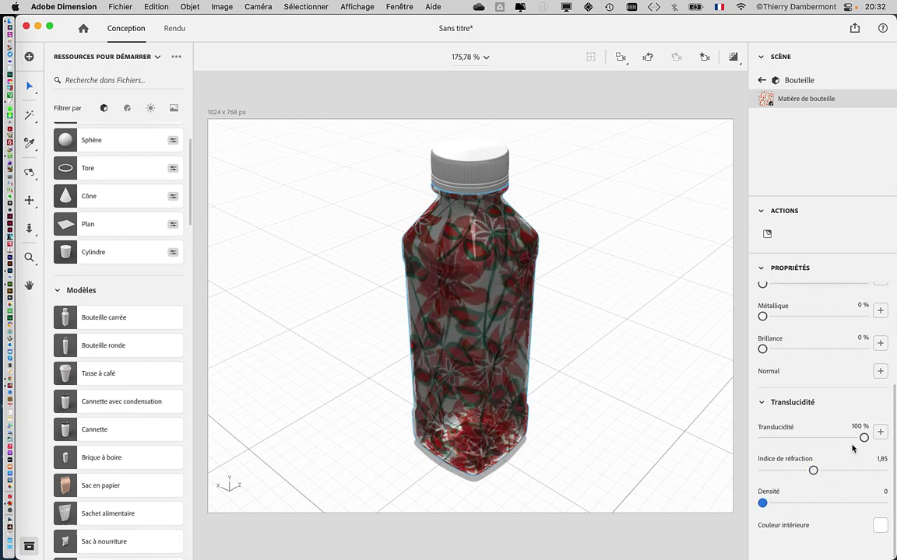
{"action": "mouse_move", "coordinate": [863, 437]}
{"action": "left_mouse_down"}
{"action": "mouse_move", "coordinate": [796, 437]}
{"action": "mouse_move", "coordinate": [895, 438]}
{"action": "left_mouse_up"}
{"action": "mouse_move", "coordinate": [616, 391]}
{"action": "right_mouse_down"}
{"action": "mouse_move", "coordinate": [346, 311]}
{"action": "mouse_move", "coordinate": [333, 435]}
{"action": "mouse_move", "coordinate": [396, 375]}
{"action": "mouse_move", "coordinate": [401, 387]}
{"action": "mouse_move", "coordinate": [320, 372]}
{"action": "right_mouse_up"}
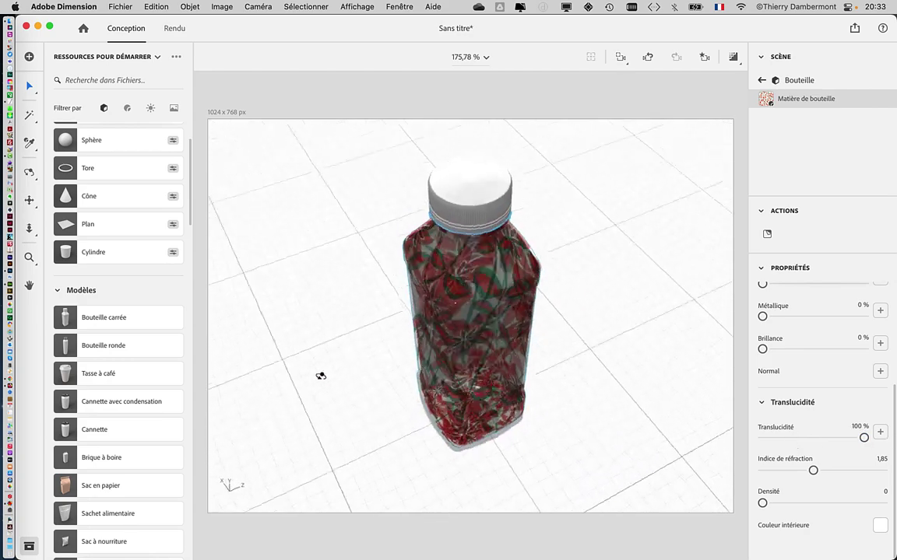
Step: Orbit to a lower, frontal angle and enable the live render preview of the bottle
{"action": "mouse_move", "coordinate": [521, 237]}
{"action": "right_mouse_down"}
{"action": "mouse_move", "coordinate": [508, 242]}
{"action": "mouse_move", "coordinate": [645, 217]}
{"action": "right_mouse_up"}
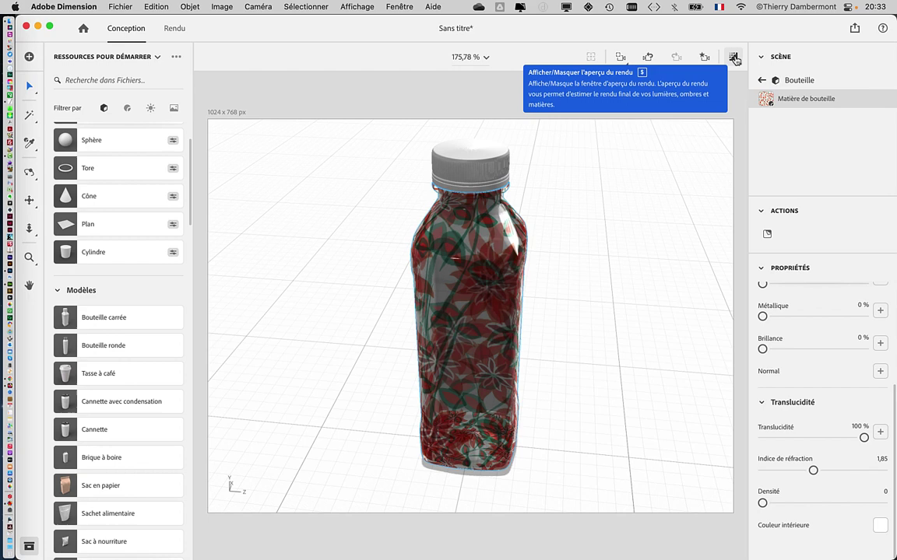
{"action": "left_click", "coordinate": [733, 58]}
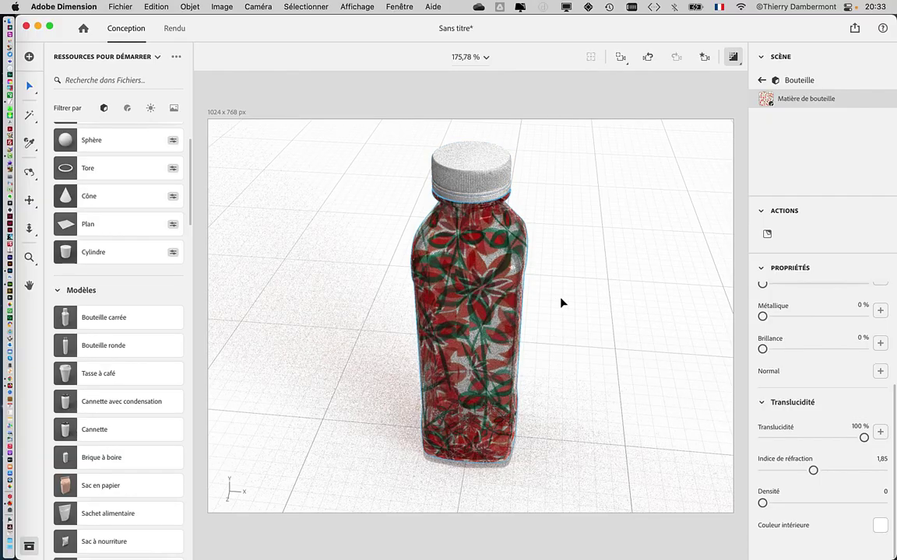
{"action": "mouse_move", "coordinate": [561, 303]}
{"action": "right_mouse_down"}
{"action": "mouse_move", "coordinate": [545, 347]}
{"action": "mouse_move", "coordinate": [632, 376]}
{"action": "right_mouse_up"}
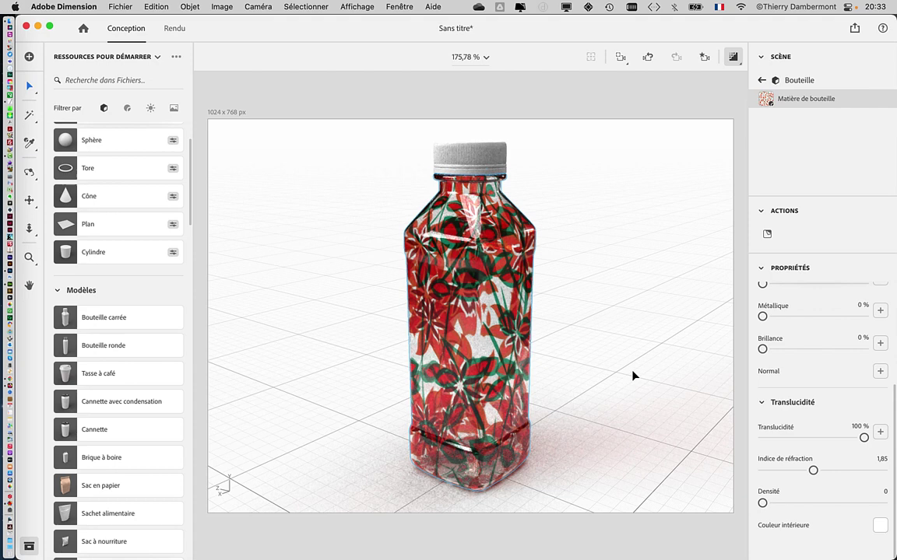
{"action": "key", "text": "super+Tab"}
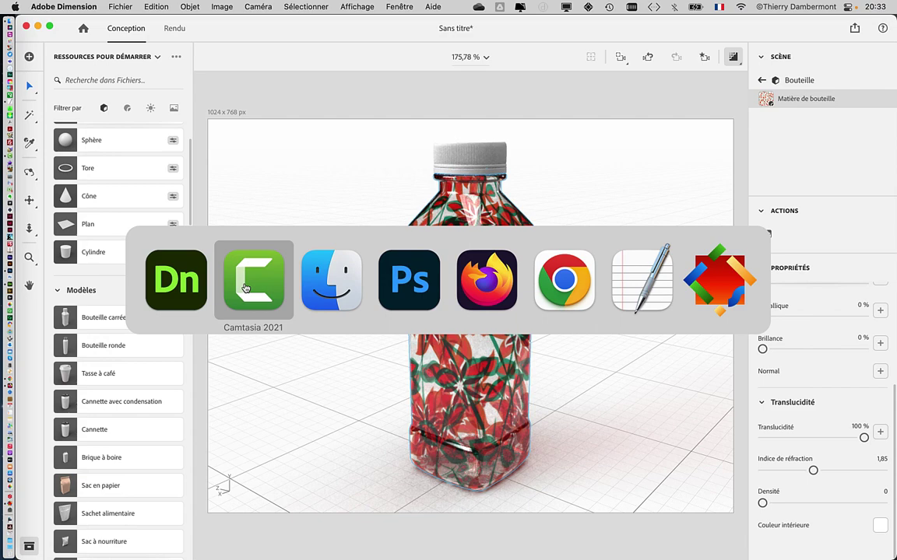
Step: In Photoshop, try reopening the recent ÉLÉMENTS ISOLÉS floral PSD
{"action": "key", "text": "super+Tab"}
{"action": "key", "text": "super+Tab"}
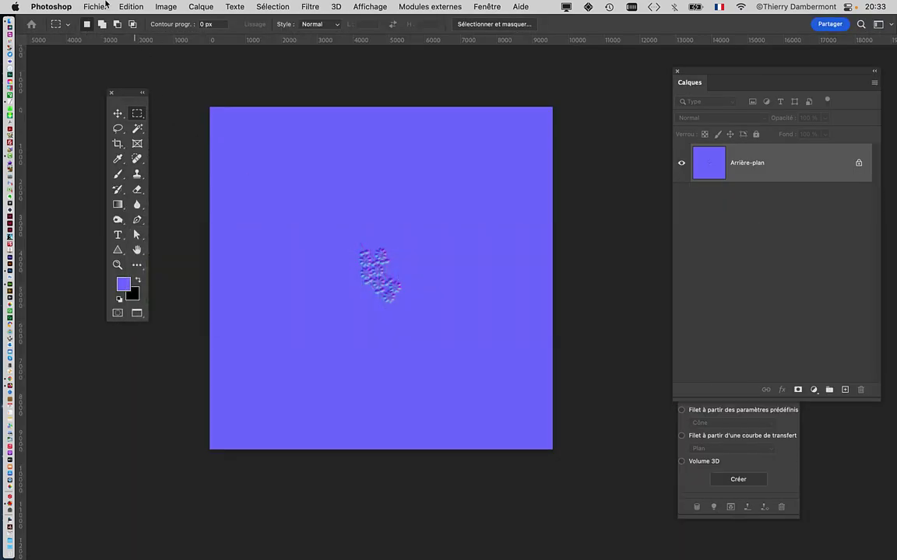
{"action": "left_click", "coordinate": [104, 6]}
{"action": "mouse_move", "coordinate": [156, 65]}
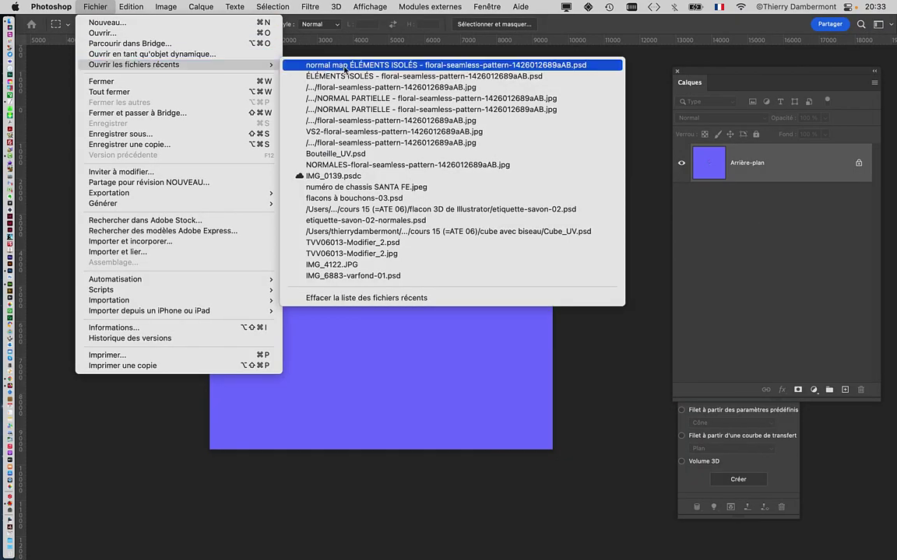
{"action": "left_click", "coordinate": [396, 76]}
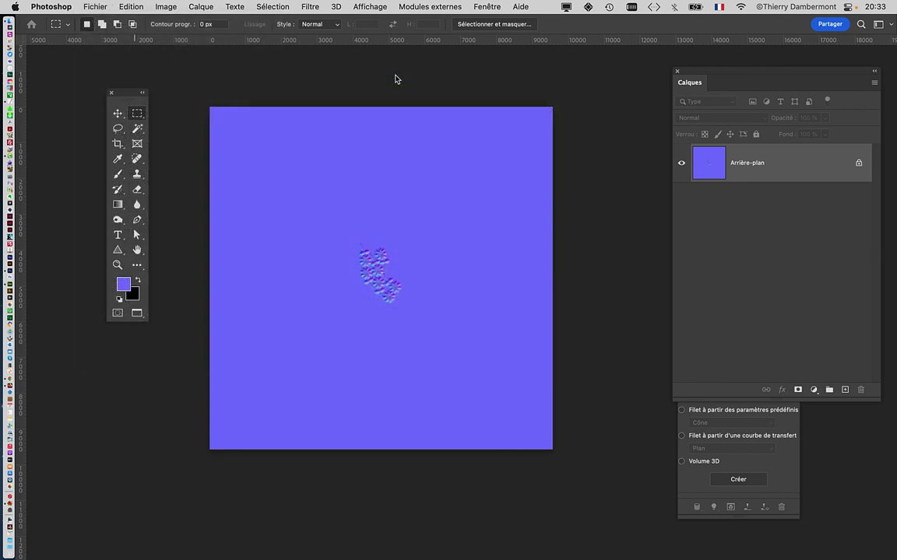
Step: Open the PARTIELLE floral JPG in Photoshop from Finder, inspect it, then return to Dimension
{"action": "key", "text": "super+Tab"}
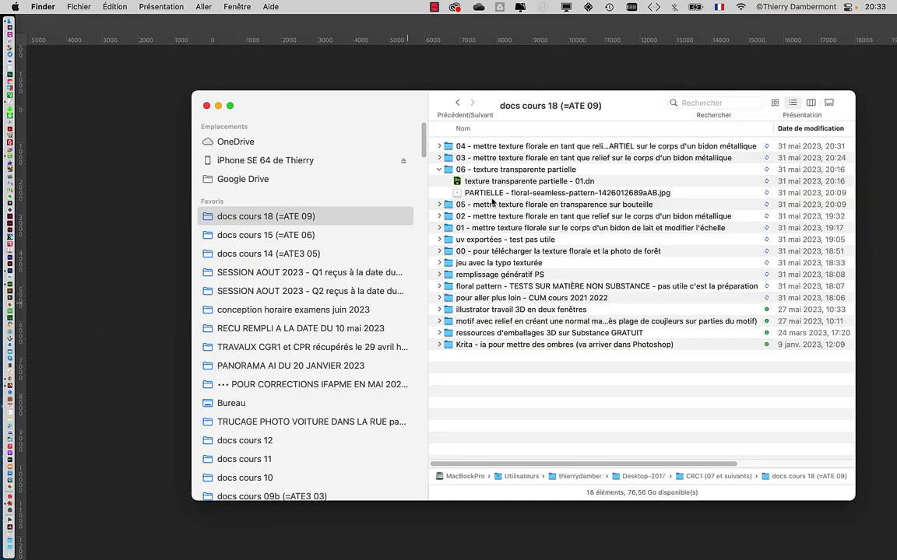
{"action": "left_click", "coordinate": [492, 194]}
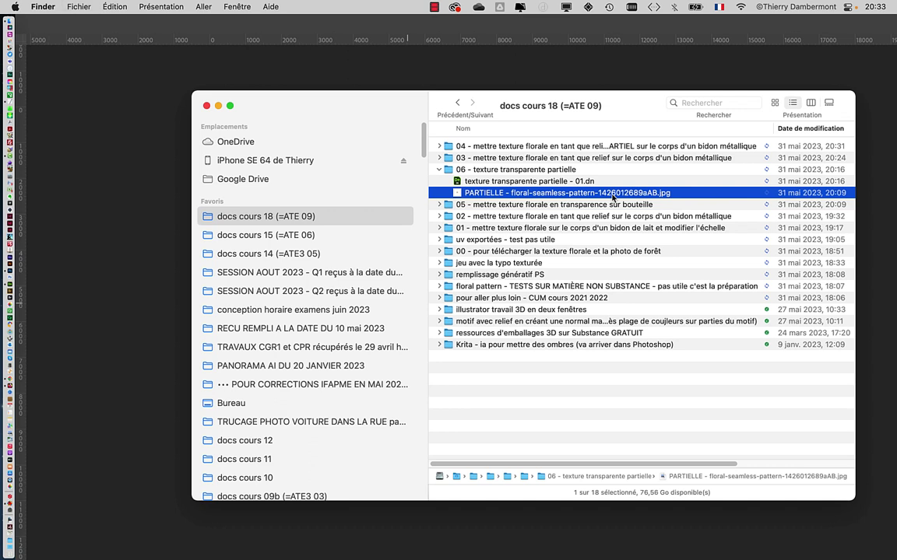
{"action": "mouse_move", "coordinate": [688, 194]}
{"action": "left_mouse_down"}
{"action": "mouse_move", "coordinate": [27, 245]}
{"action": "mouse_move", "coordinate": [27, 230]}
{"action": "left_mouse_up"}
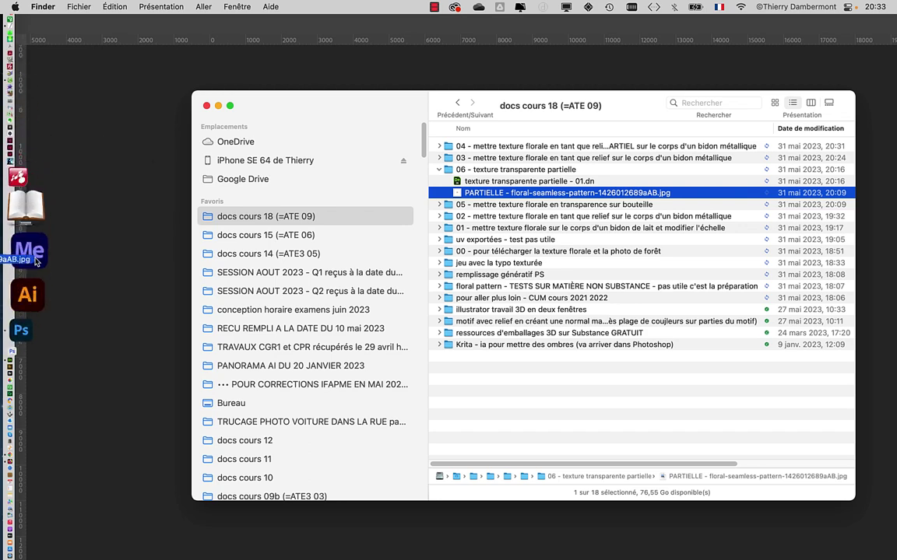
{"action": "left_click_drag", "start_coordinate": [27, 230], "coordinate": [34, 274]}
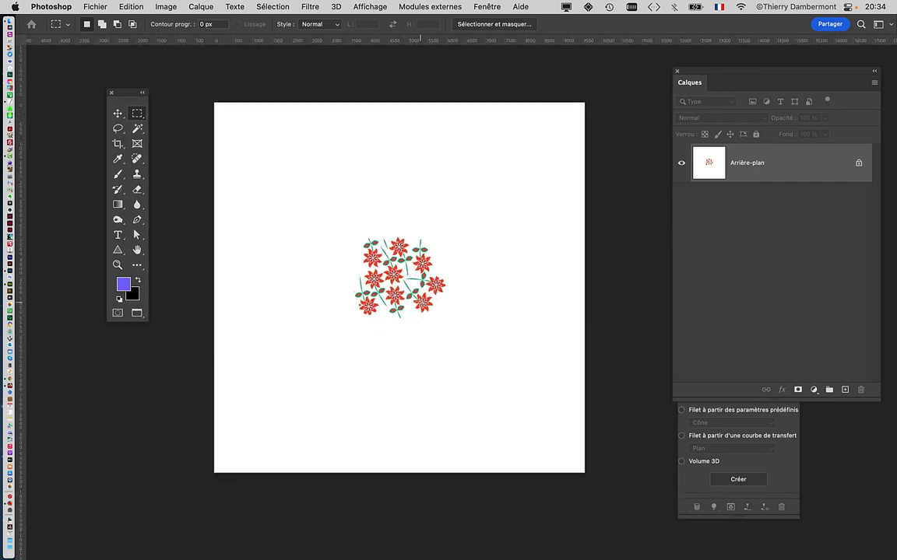
{"action": "scroll", "coordinate": [416, 280], "scroll_direction": "up", "scroll_amount": 3}
{"action": "scroll", "coordinate": [415, 280], "scroll_direction": "down", "scroll_amount": 3}
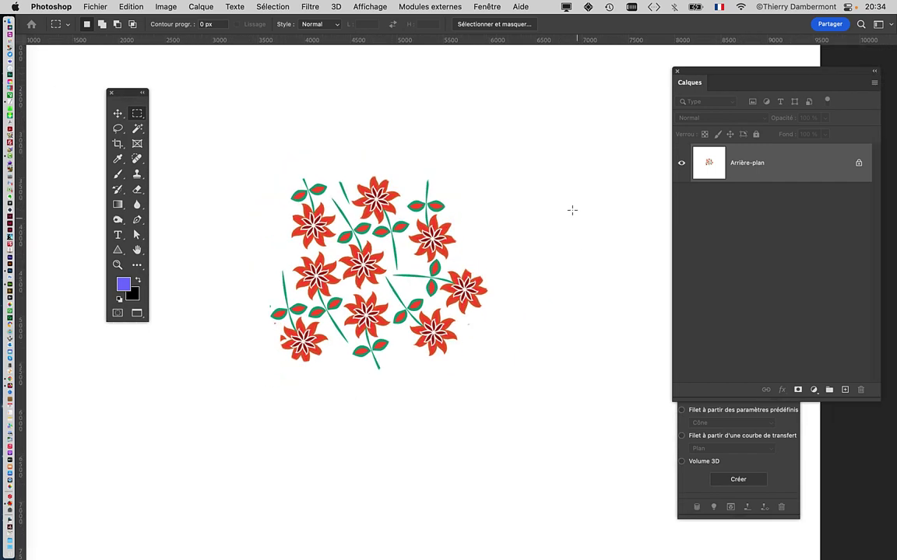
{"action": "key", "text": "super+Tab"}
{"action": "key", "text": "super+Tab"}
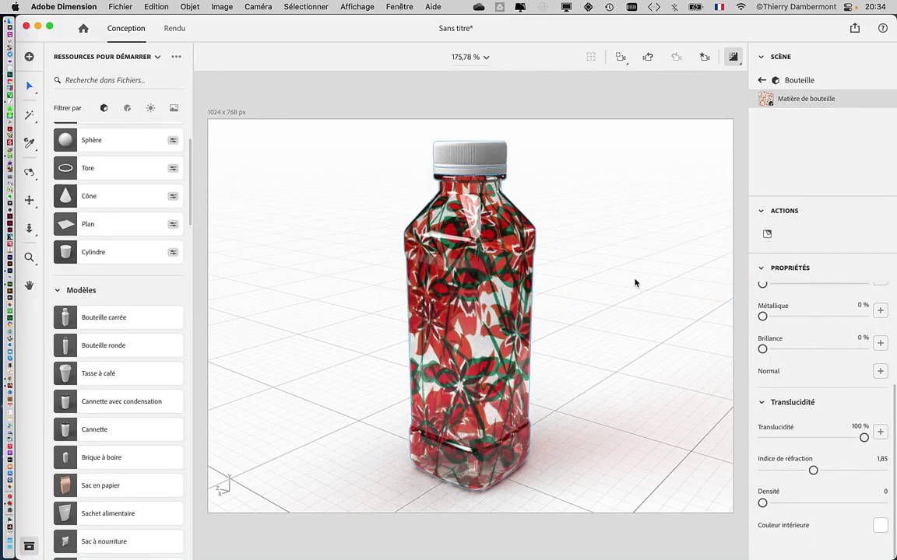
Step: Select the Bouteille material and browse for a replacement Couleur de base image
{"action": "left_click", "coordinate": [461, 248]}
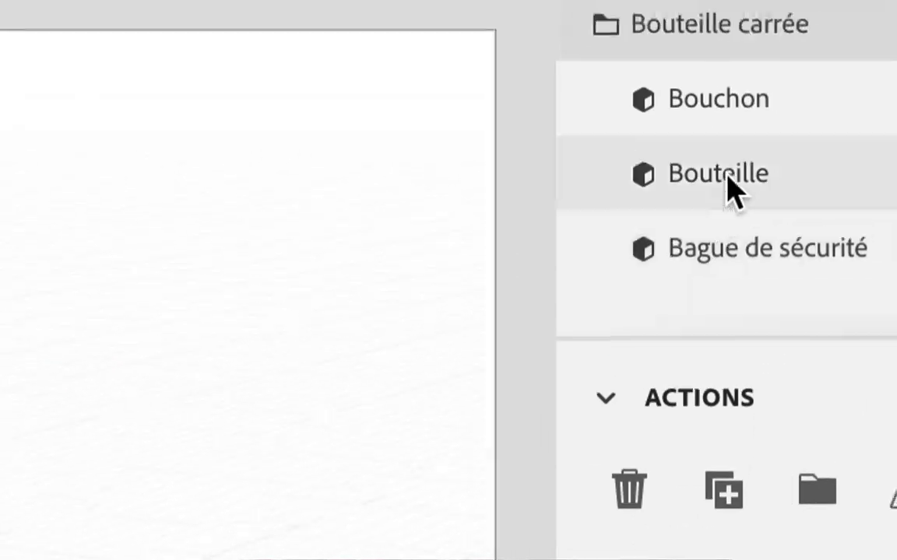
{"action": "left_click", "coordinate": [728, 185]}
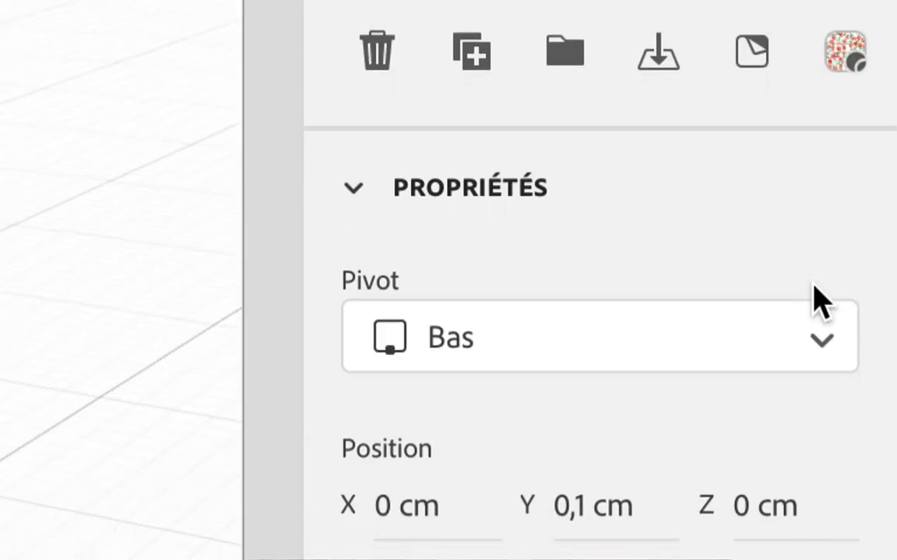
{"action": "left_click", "coordinate": [850, 249]}
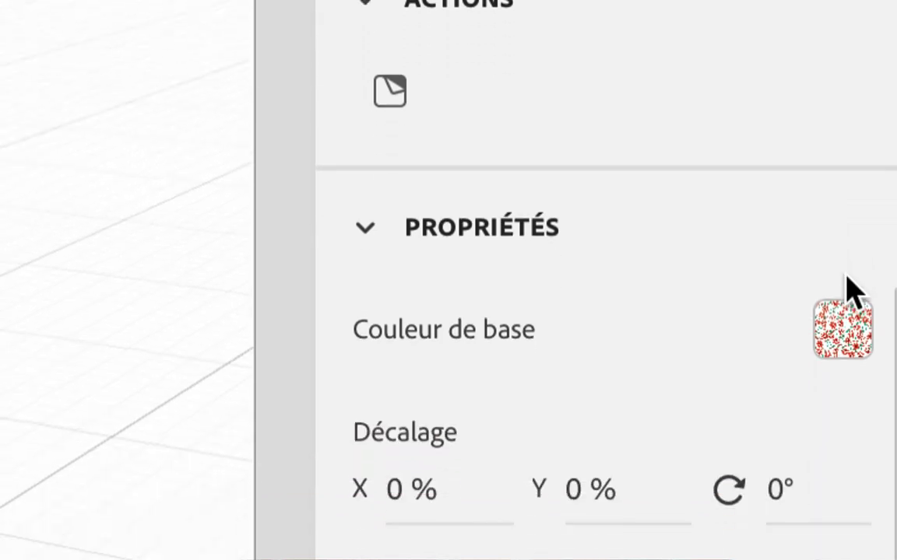
{"action": "left_click", "coordinate": [848, 287]}
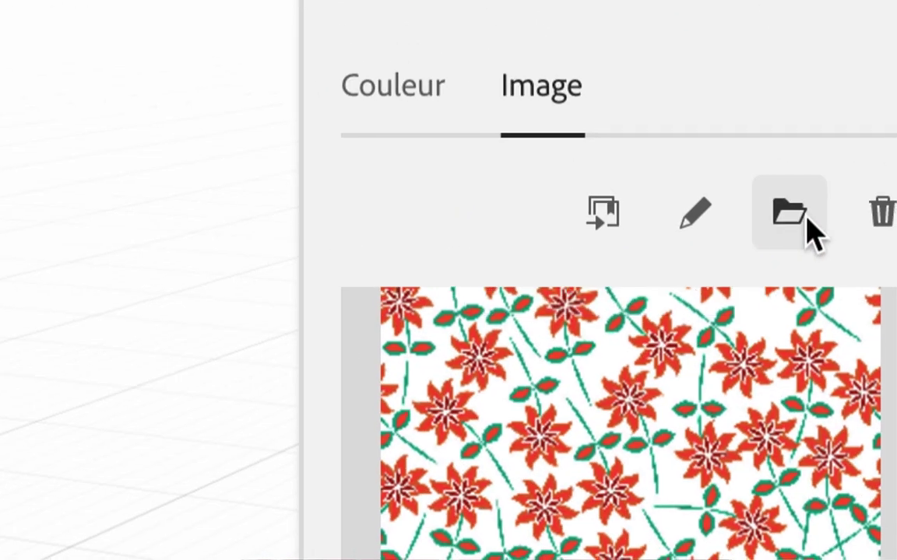
{"action": "left_click", "coordinate": [808, 221]}
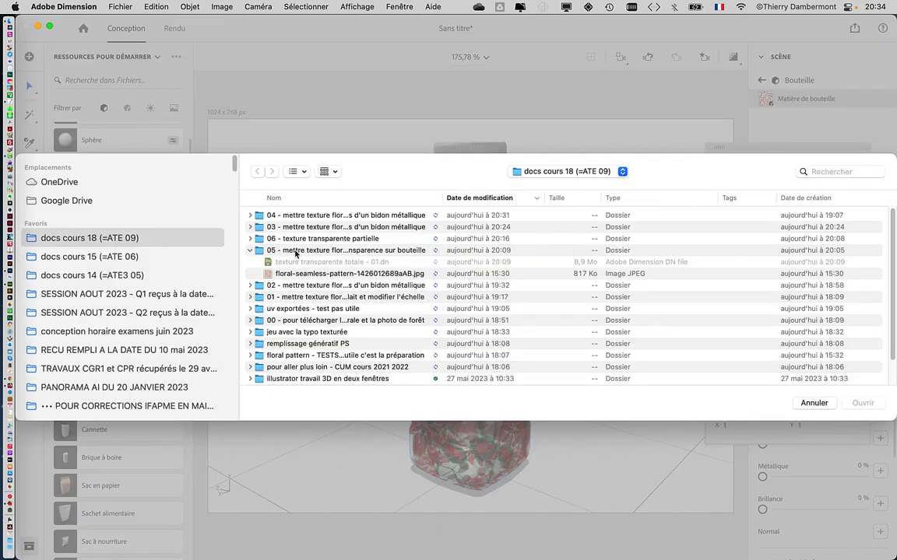
Step: Load the PARTIELLE floral JPG from folder '06 - texture transparente partielle' as the bottle's base colour
{"action": "left_click", "coordinate": [250, 251]}
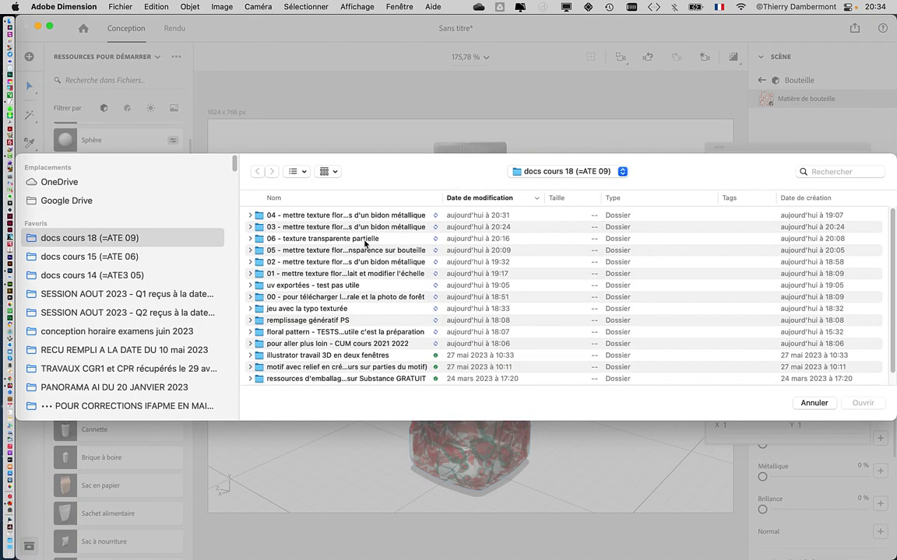
{"action": "double_click", "coordinate": [441, 199]}
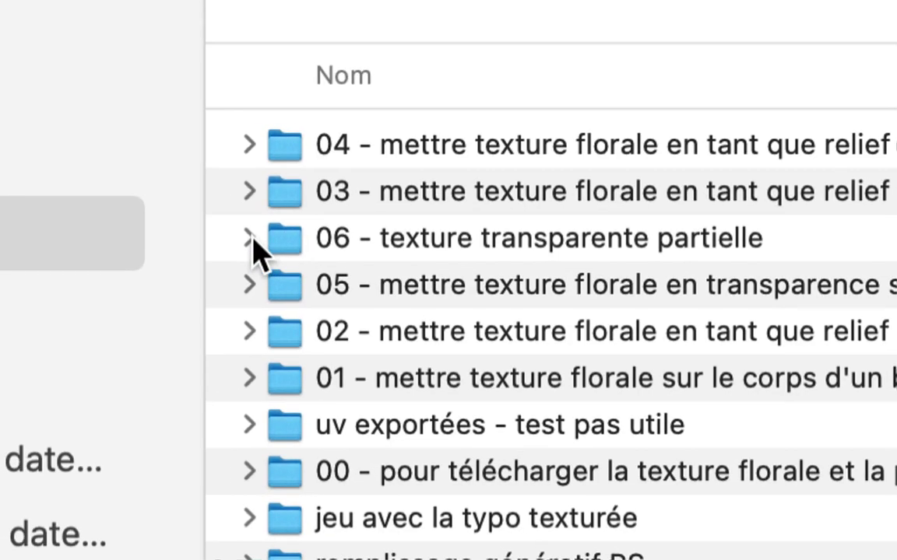
{"action": "left_click", "coordinate": [252, 239]}
{"action": "left_click", "coordinate": [420, 325]}
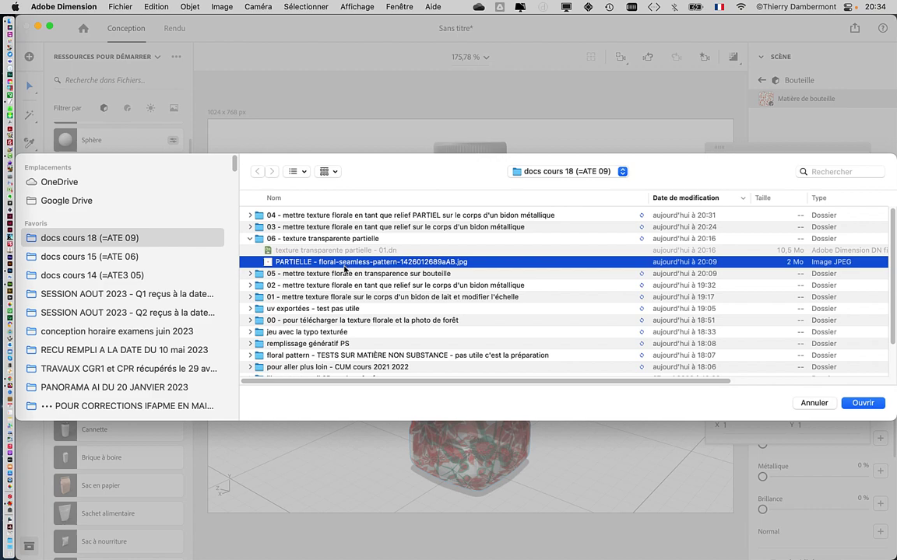
{"action": "left_click", "coordinate": [876, 403]}
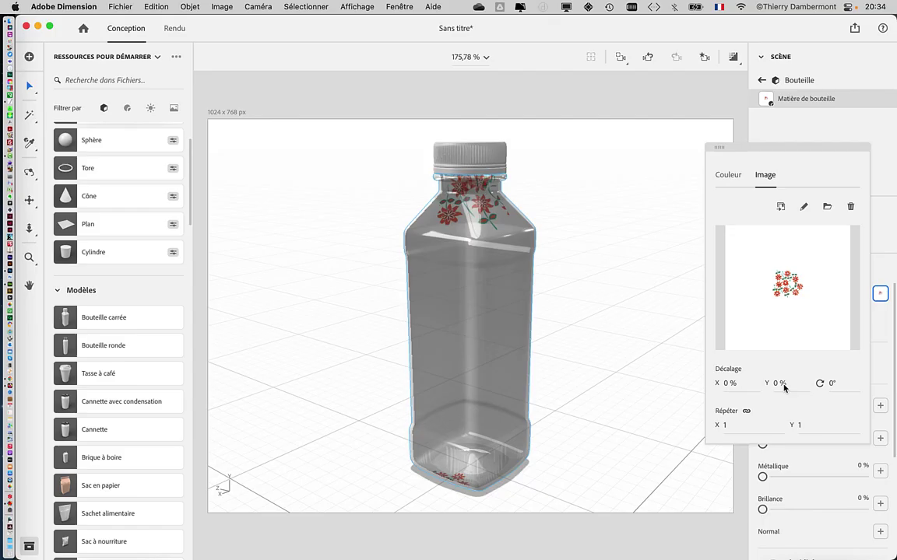
Step: Shift the flower motif to X 10 %, Y 26 %, then render-preview it from the motif's side
{"action": "mouse_move", "coordinate": [784, 388]}
{"action": "left_mouse_down"}
{"action": "mouse_move", "coordinate": [723, 387]}
{"action": "mouse_move", "coordinate": [660, 346]}
{"action": "mouse_move", "coordinate": [369, 385]}
{"action": "mouse_move", "coordinate": [682, 420]}
{"action": "mouse_move", "coordinate": [516, 444]}
{"action": "mouse_move", "coordinate": [507, 480]}
{"action": "mouse_move", "coordinate": [673, 418]}
{"action": "mouse_move", "coordinate": [590, 399]}
{"action": "left_mouse_up"}
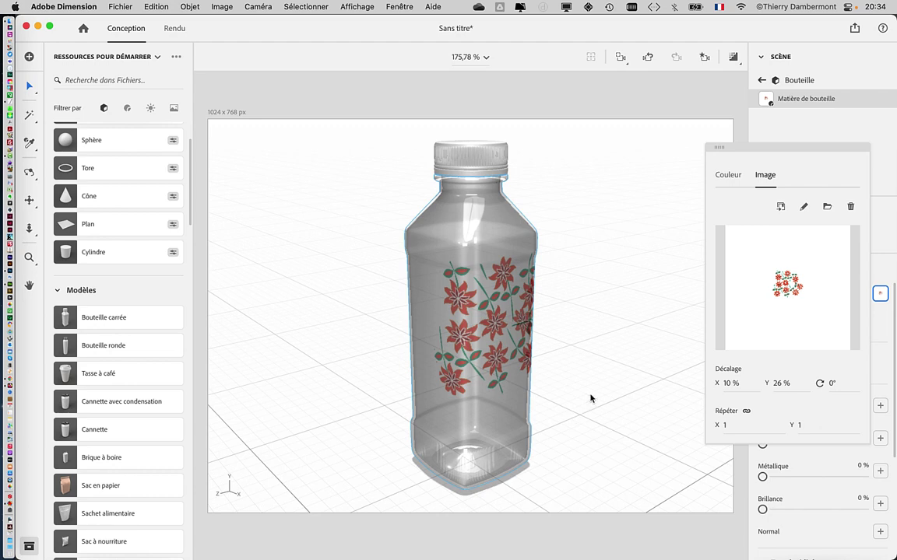
{"action": "left_click", "coordinate": [734, 57]}
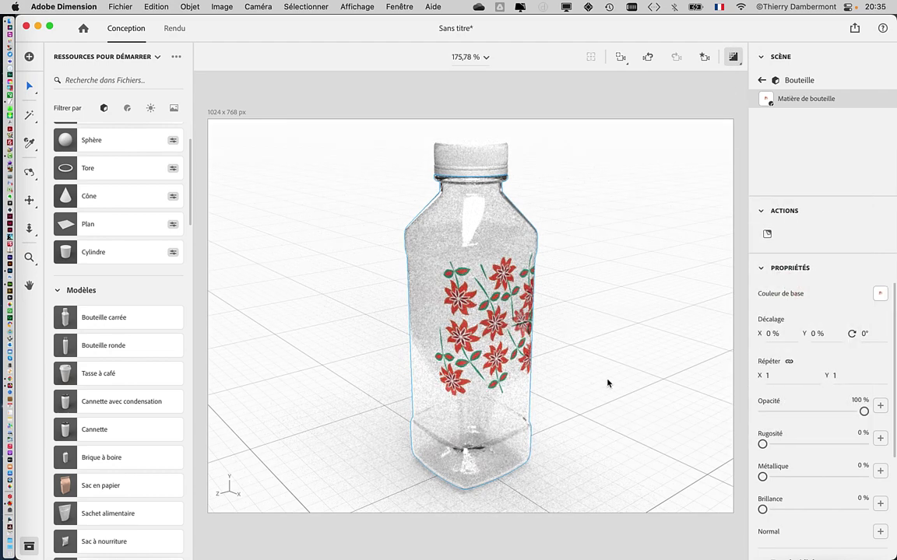
{"action": "middle_click_drag", "start_coordinate": [606, 320], "coordinate": [438, 394]}
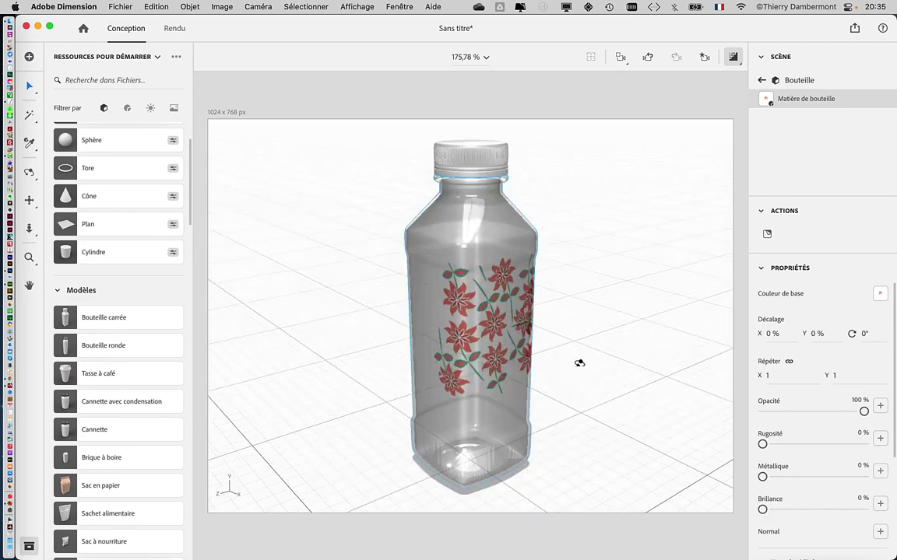